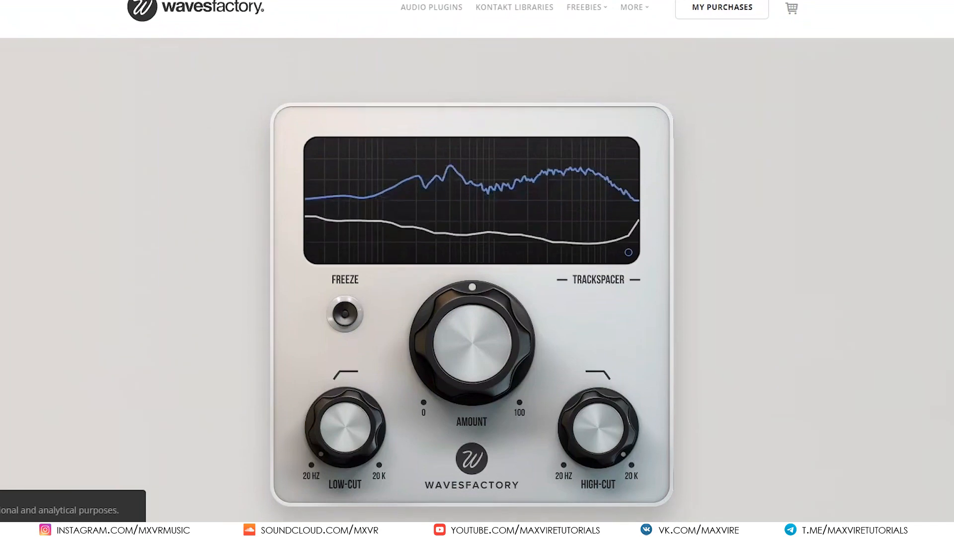
Step: Scroll down through the Trackspacer plugin product page to read its description
scroll(477, 269, down, 2)
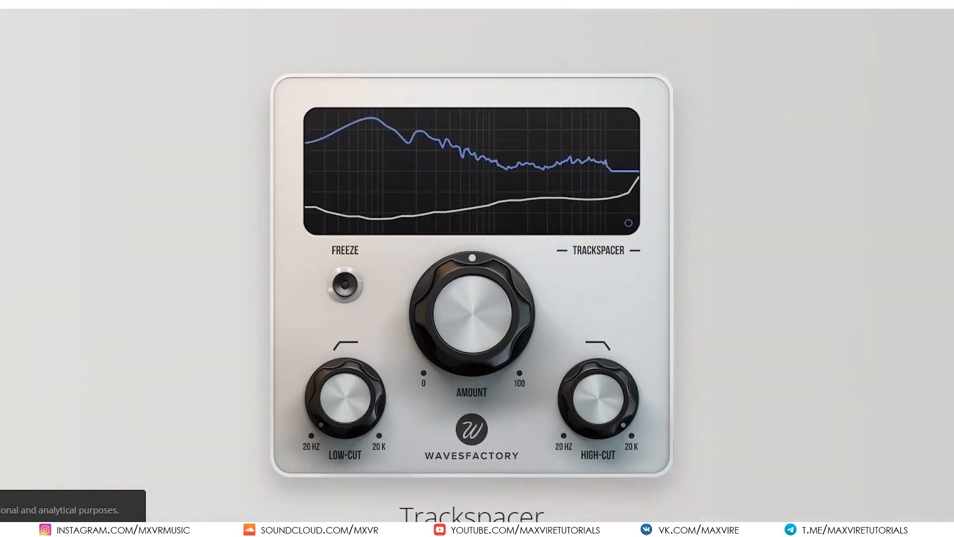
scroll(477, 268, down, 1)
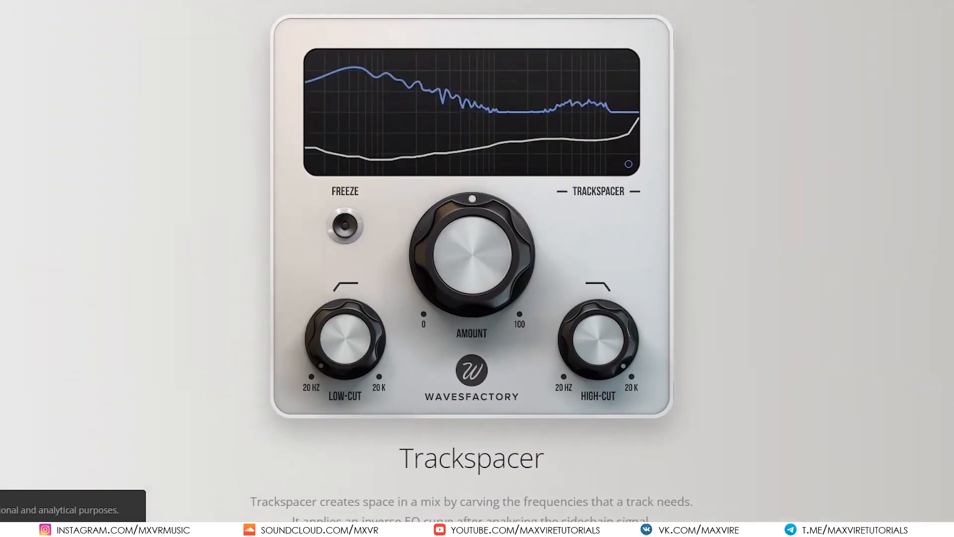
scroll(477, 268, down, 1)
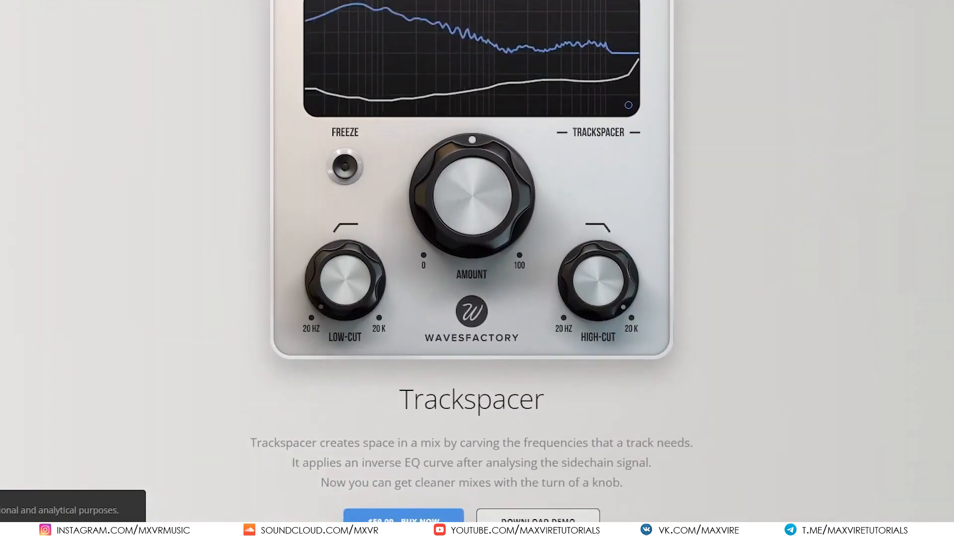
scroll(477, 268, down, 1)
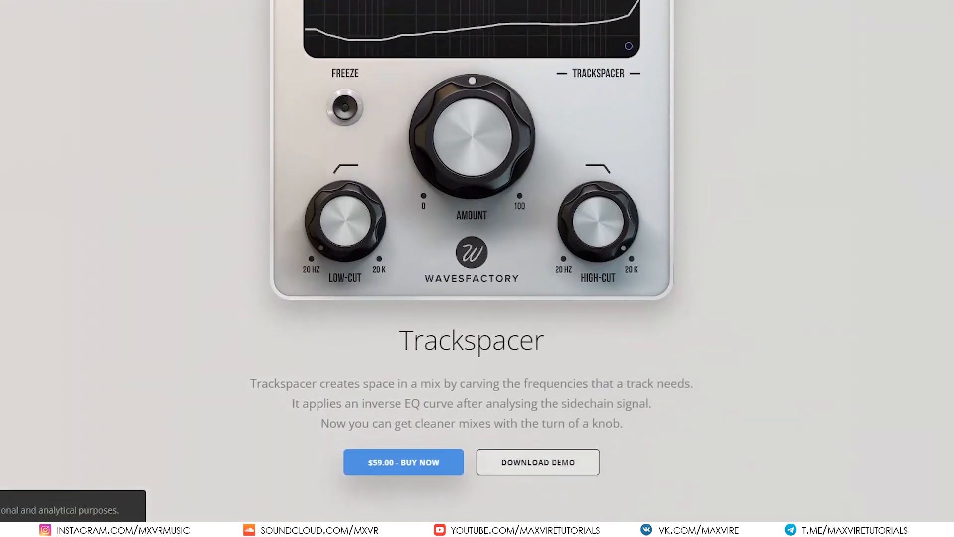
scroll(477, 269, down, 1)
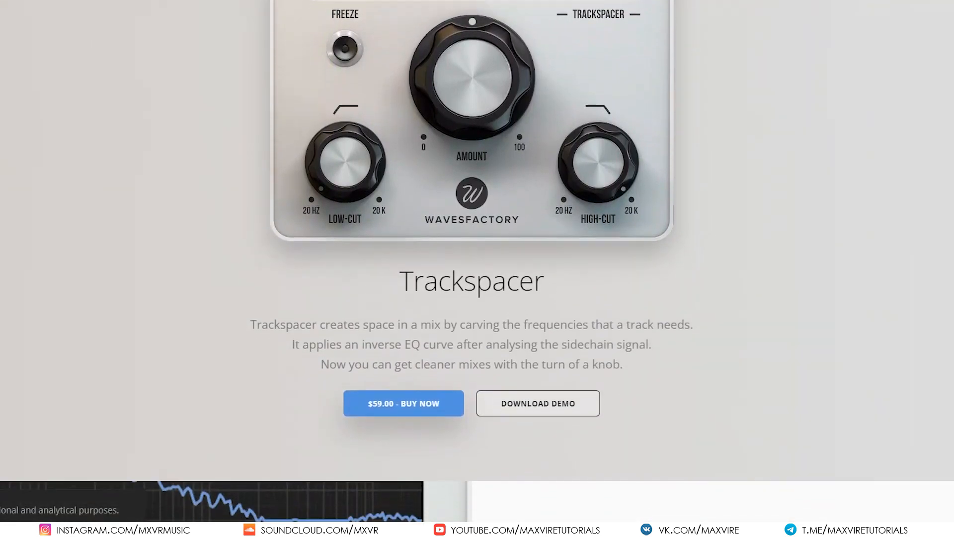
scroll(477, 268, down, 1)
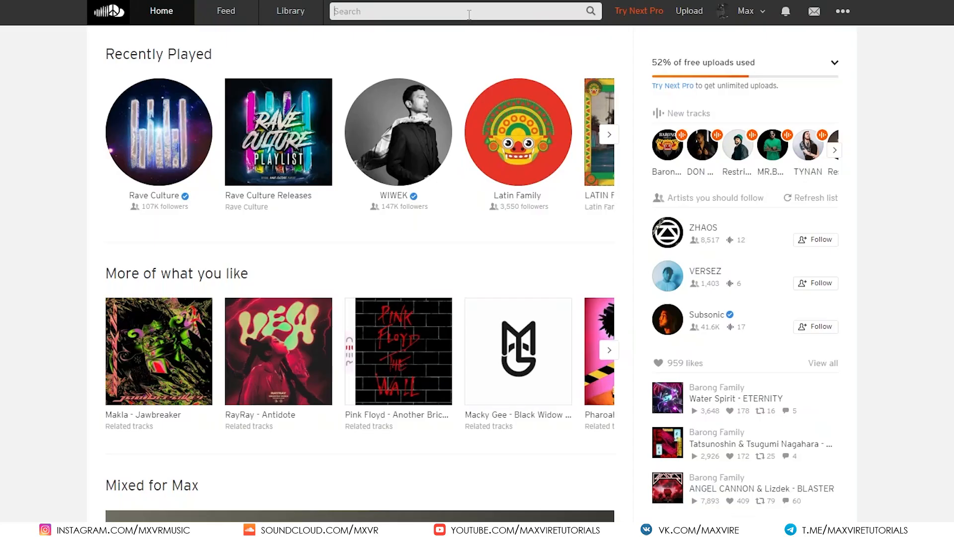
Step: Search SoundCloud for "MXVR - Rollin'" and open the matching track from the results
click(469, 11)
text(MXVR)
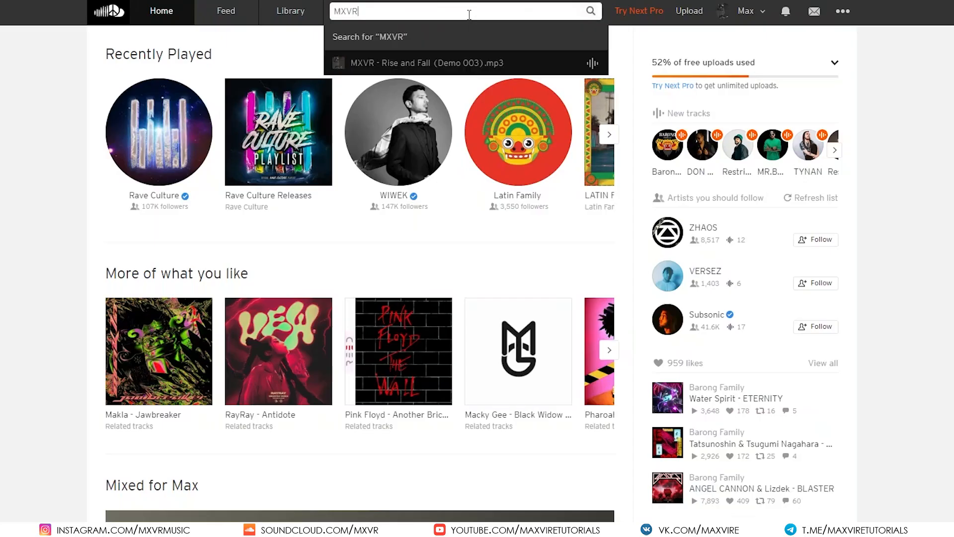
text( - Rollin')
key(Return)
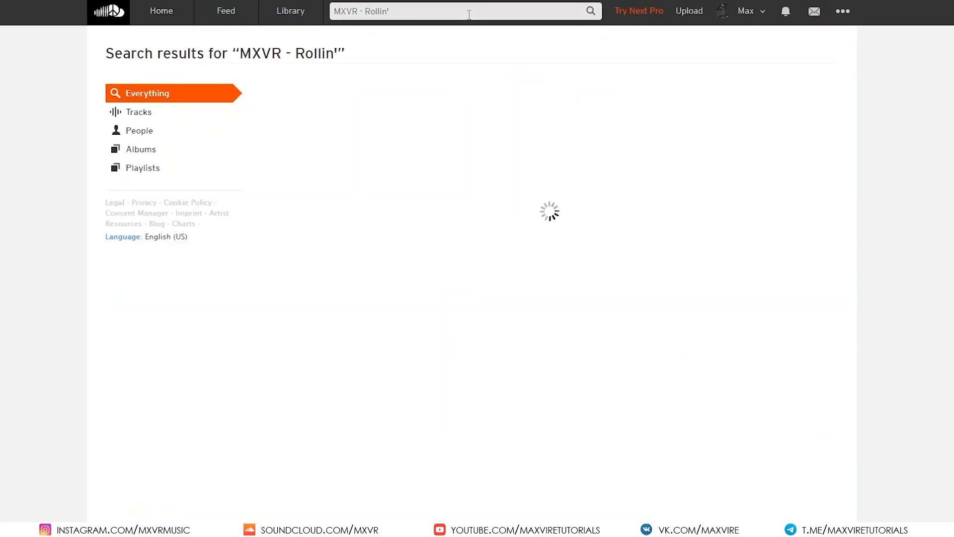
click(415, 133)
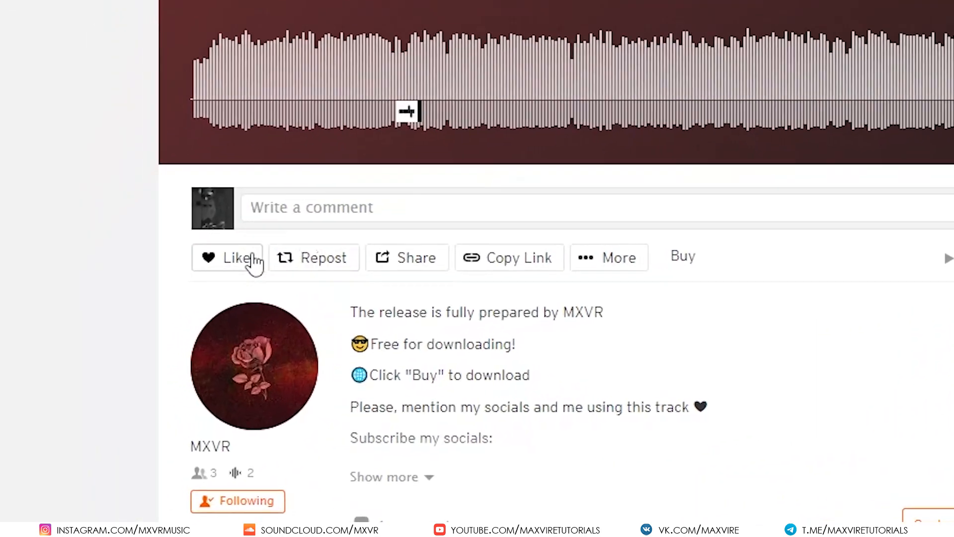
Step: Like and repost the track, adding the caption "Dope!" with a pizza emoji to the repost
click(141, 315)
click(328, 258)
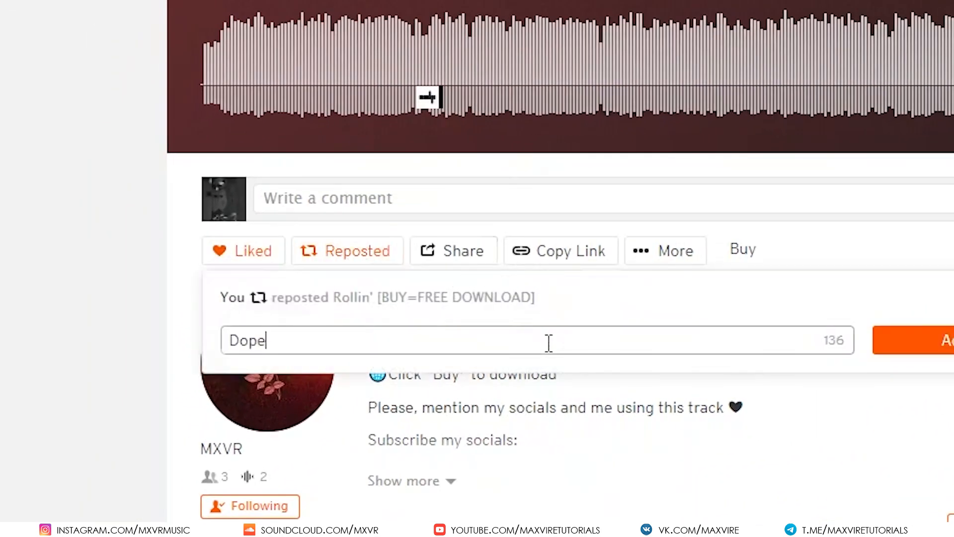
key(super+period)
scroll(447, 124, down, 1)
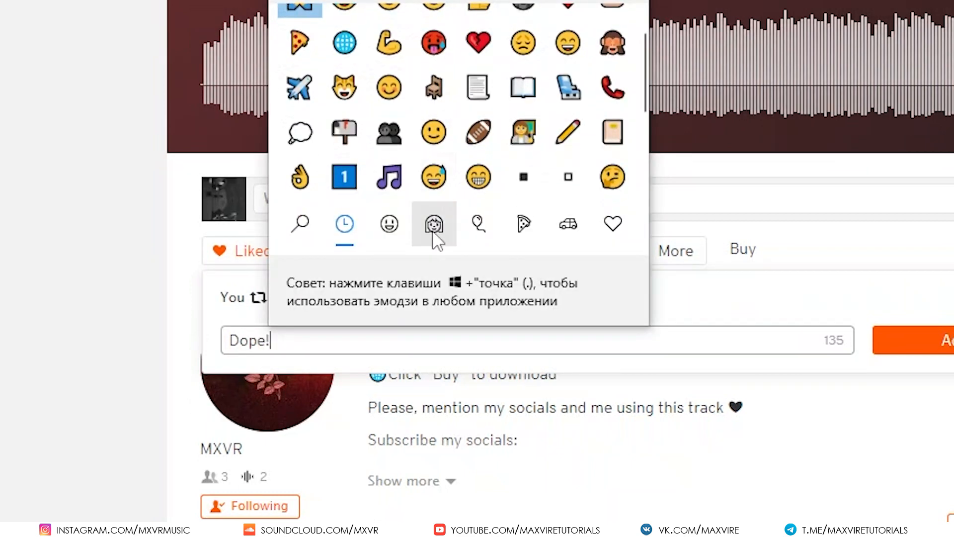
click(523, 224)
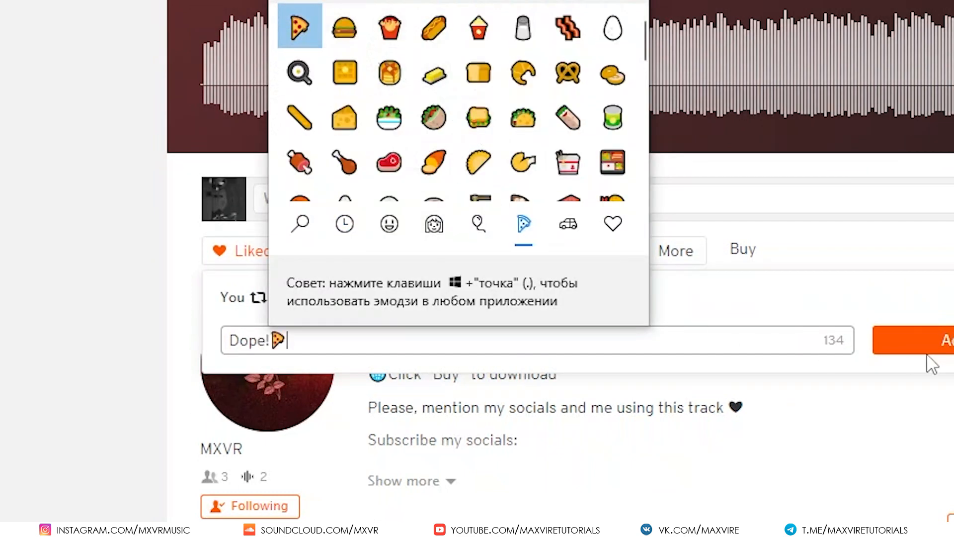
click(937, 351)
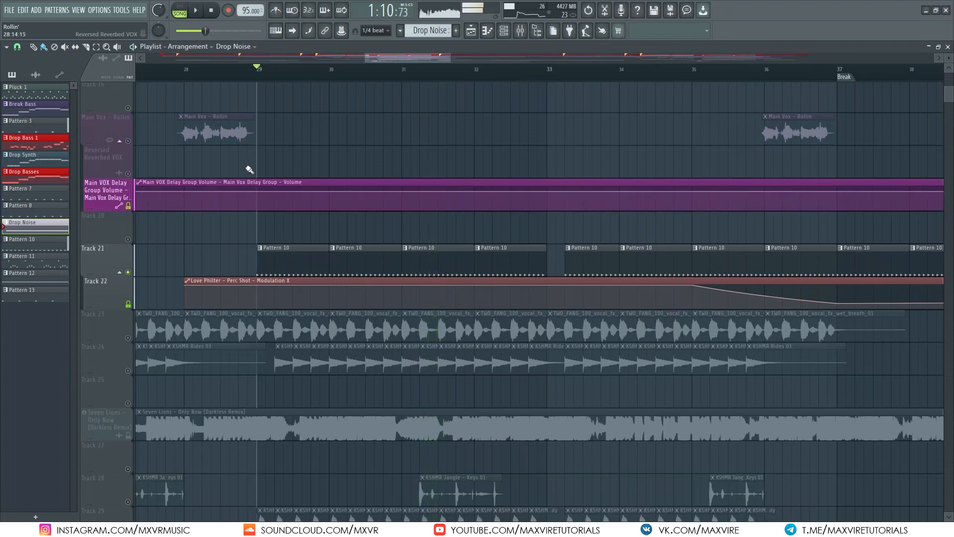
Step: Switch to FL Studio, play the arrangement and unmute Tracks 23 and 24 in the playlist
key(space)
scroll(262, 207, up, 3)
drag(267, 220, 246, 130)
key(space)
click(127, 248)
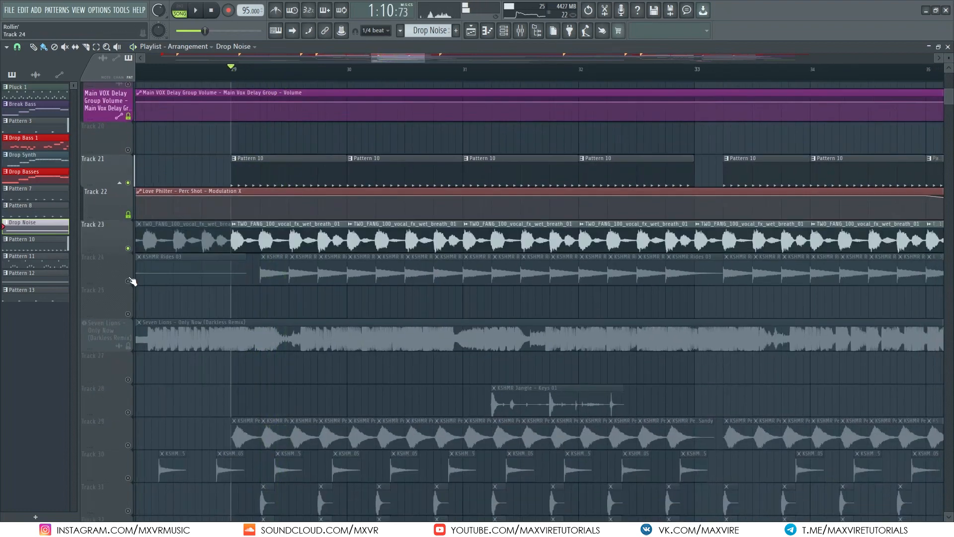
click(128, 281)
key(space)
scroll(272, 298, up, 2)
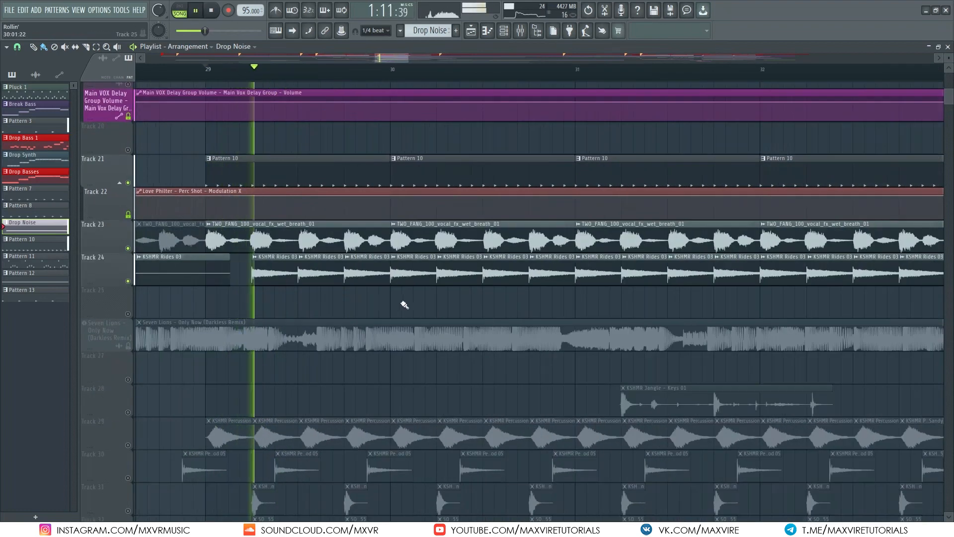
Step: Unmute Tracks 28, 29 and 30 while playing back the arrangement
ctrl+right_click(361, 309)
scroll(441, 263, up, 3)
scroll(457, 266, up, 5)
scroll(470, 288, up, 1)
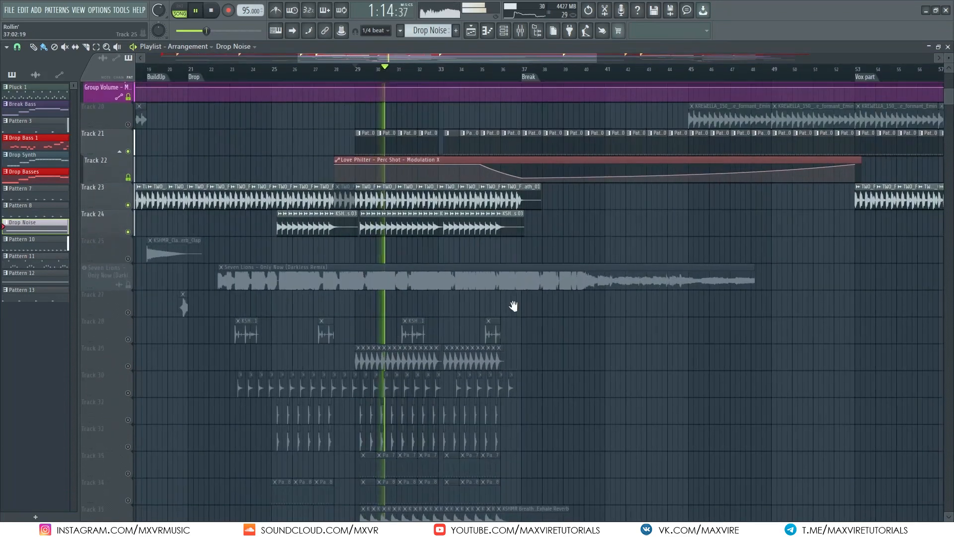
drag(514, 306, 467, 398)
scroll(453, 383, down, 1)
scroll(449, 384, up, 1)
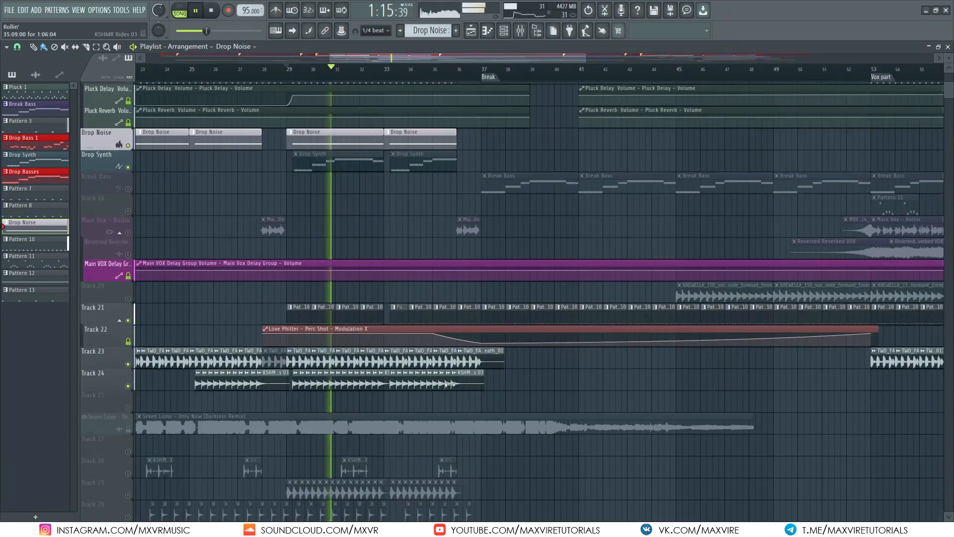
click(128, 473)
key(space)
click(128, 495)
key(space)
click(128, 517)
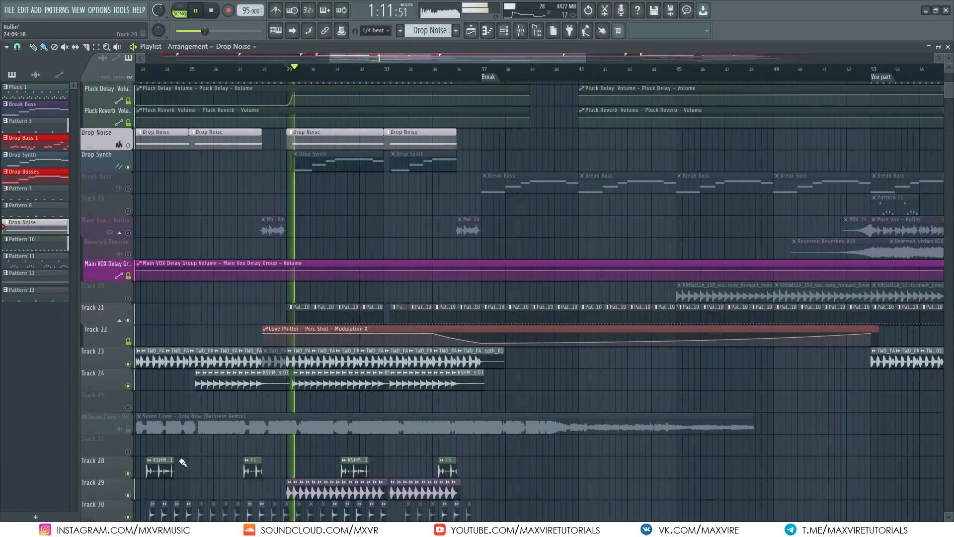
Step: Unmute the lower percussion and effect tracks, including Tracks 35, 43 and 44, and resume playback
scroll(183, 462, down, 7)
click(129, 386)
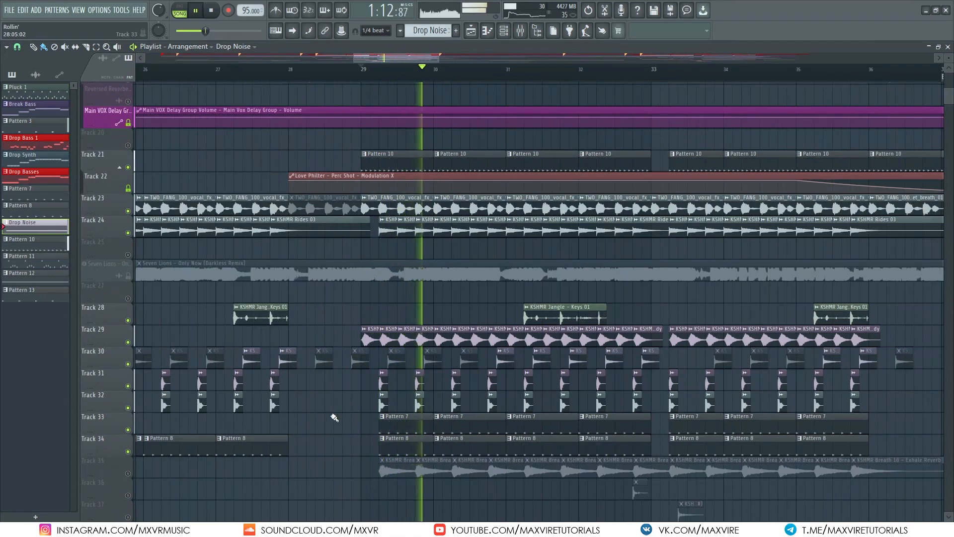
scroll(356, 411, down, 4)
scroll(387, 405, up, 5)
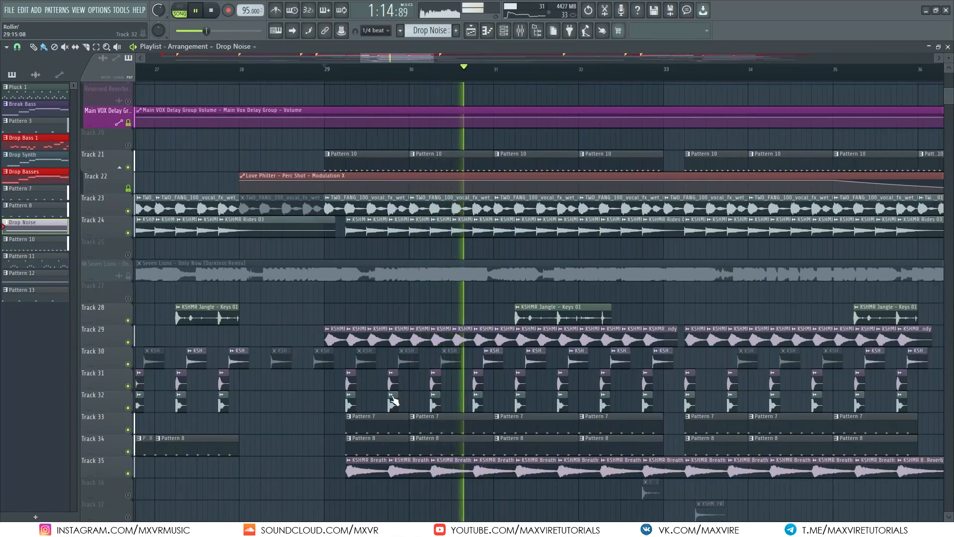
scroll(389, 399, down, 5)
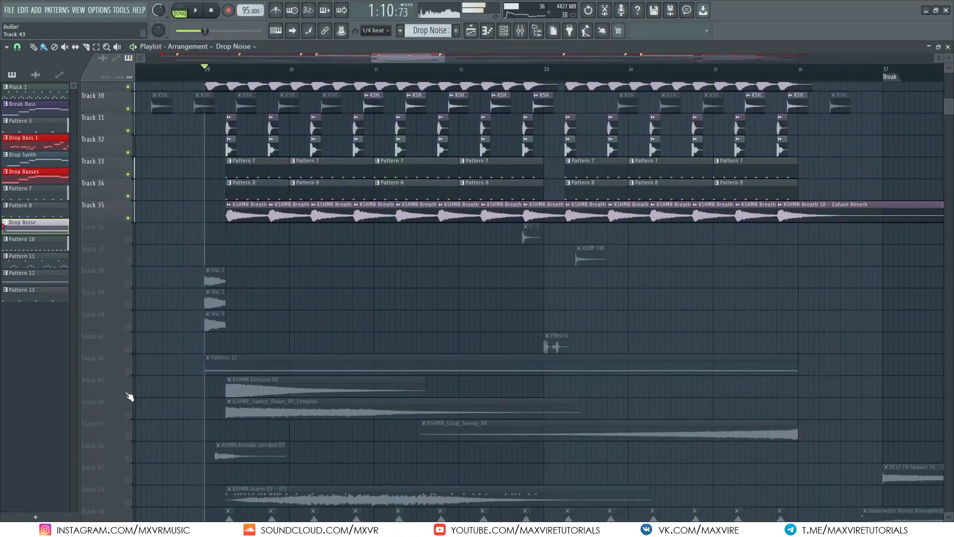
drag(129, 396, 130, 416)
key(space)
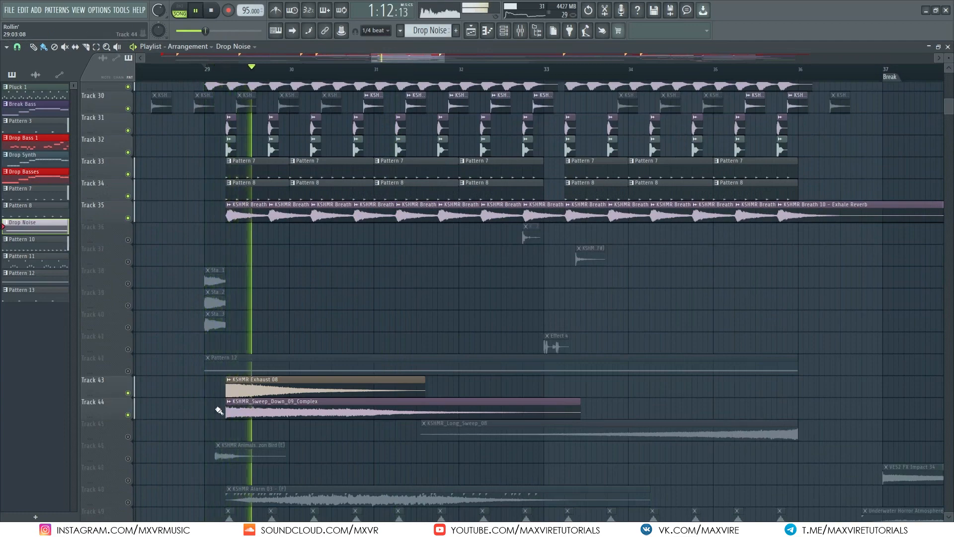
Step: Unmute Tracks 46 and 48 in the playlist
click(127, 458)
scroll(146, 462, down, 3)
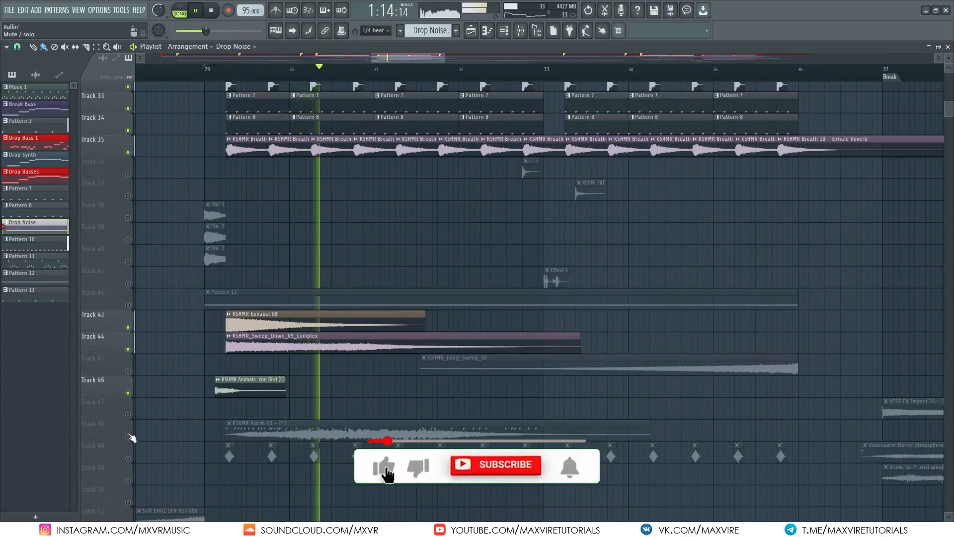
click(128, 437)
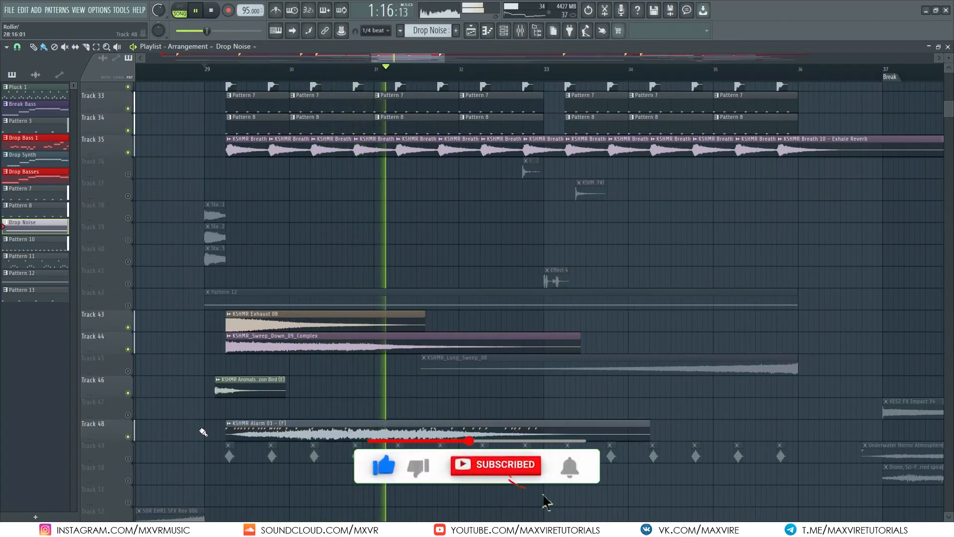
right_click(129, 437)
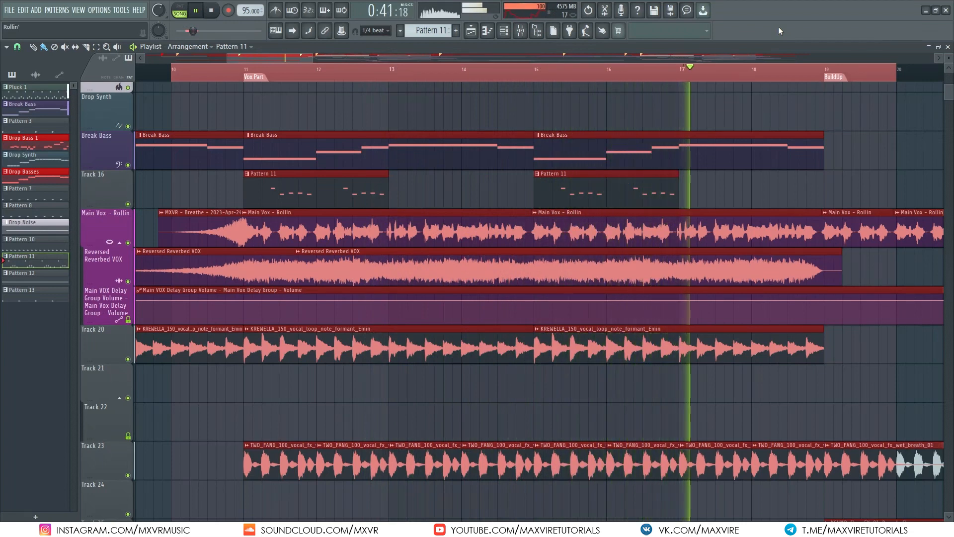
Step: Stop playback, open the mixer to inspect the Vox BUS channel's effect chain, and close it
key(space)
key(F9)
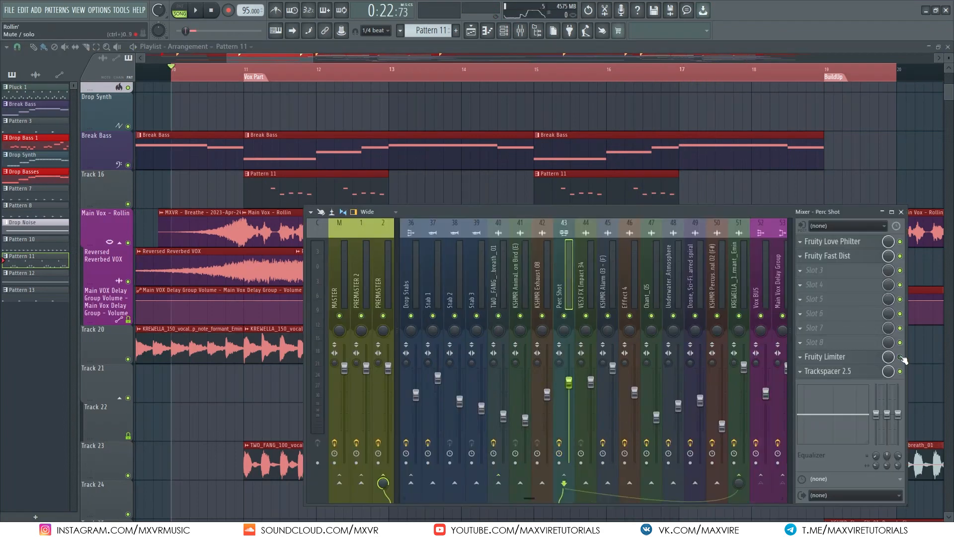
click(764, 266)
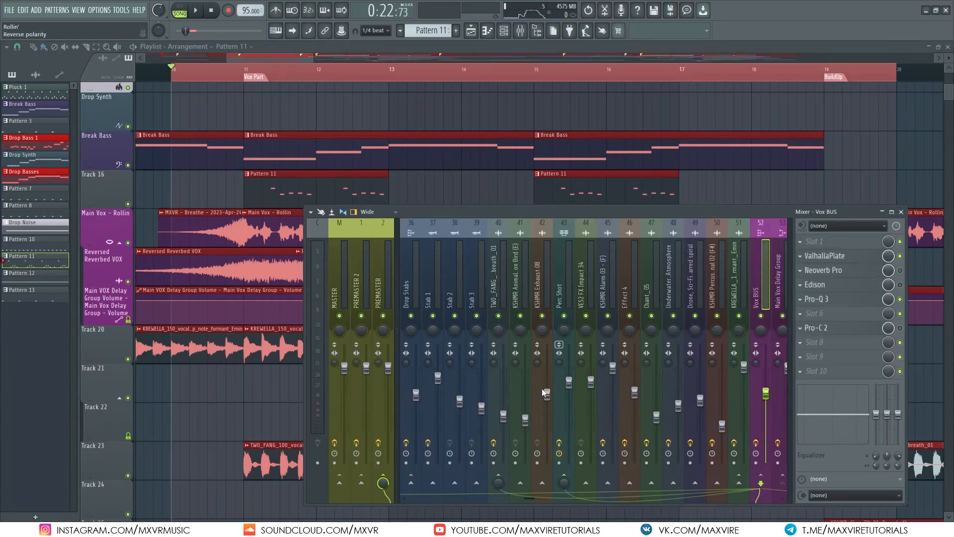
click(503, 282)
key(F9)
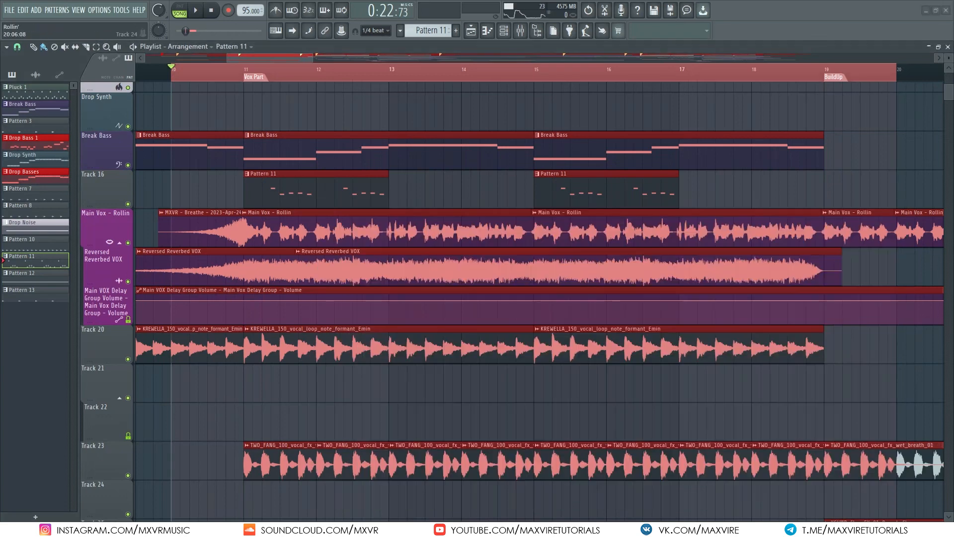
key(space)
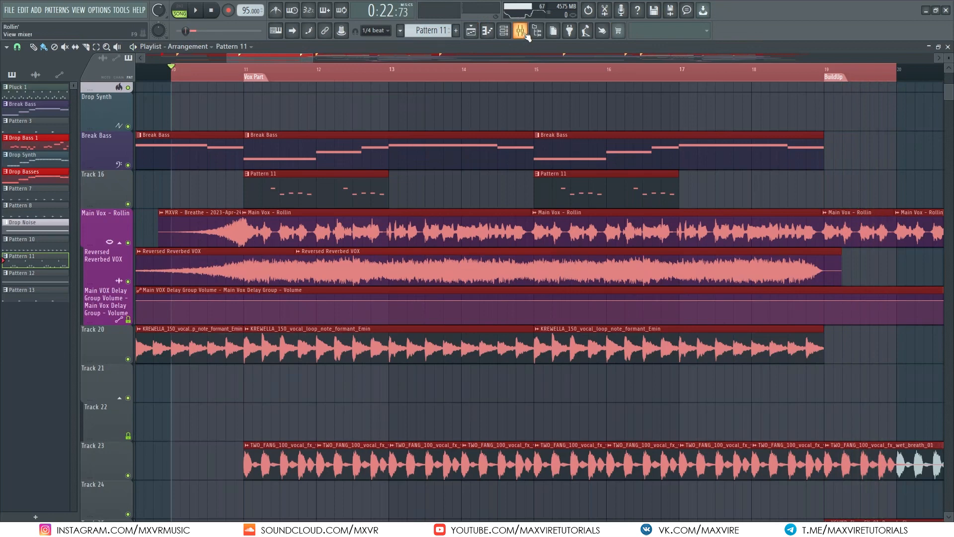
Step: Open the Ozone 9 Equalizer on the Main Vox – Rollin channel and play the vocal to view its spectrum
key(F9)
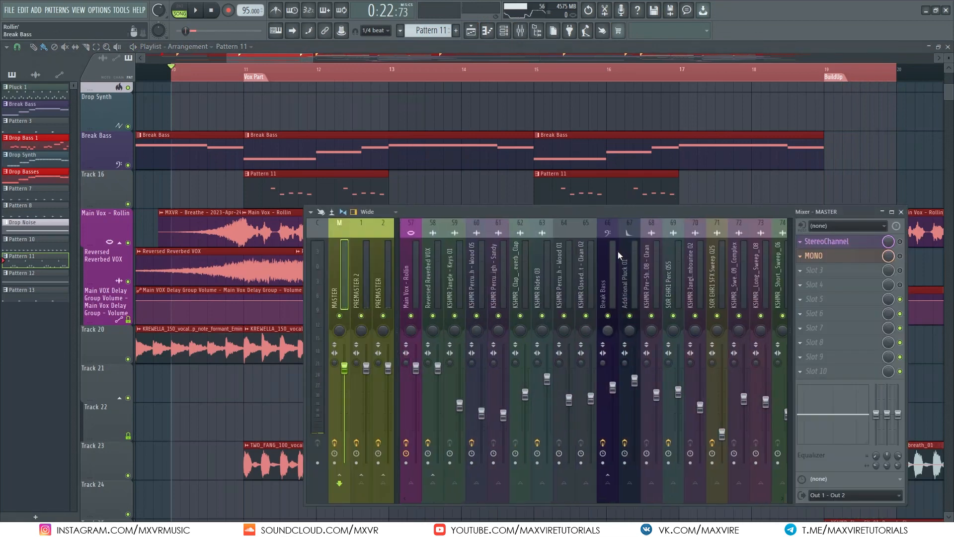
scroll(596, 263, up, 2)
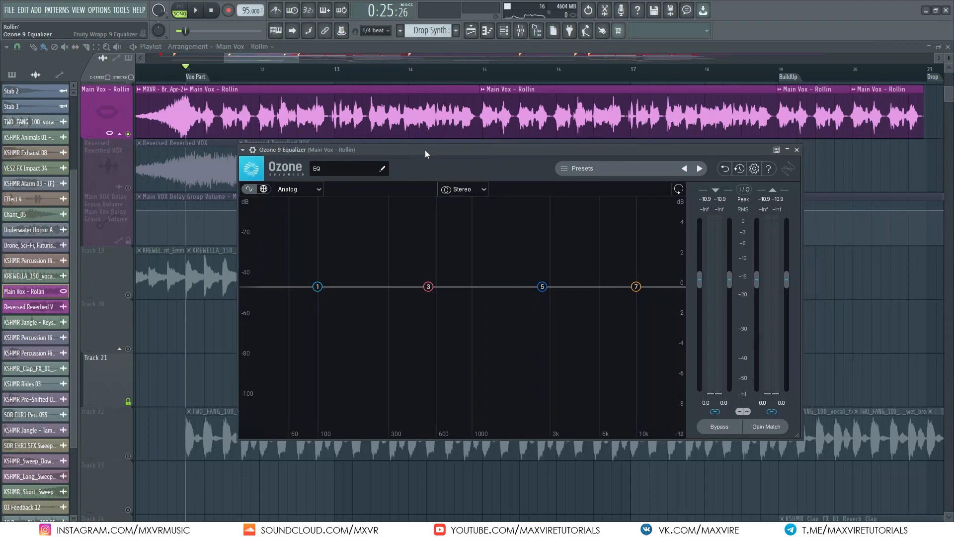
key(space)
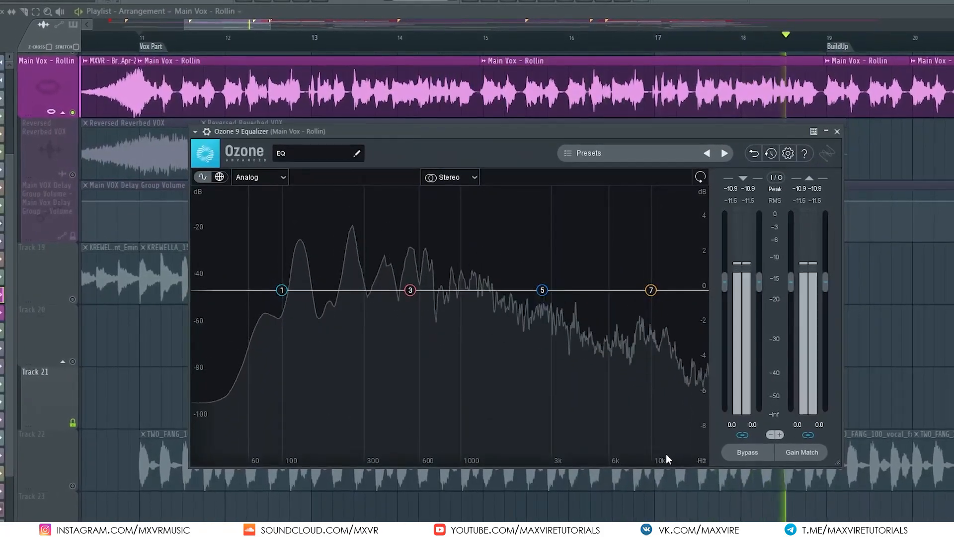
key(space)
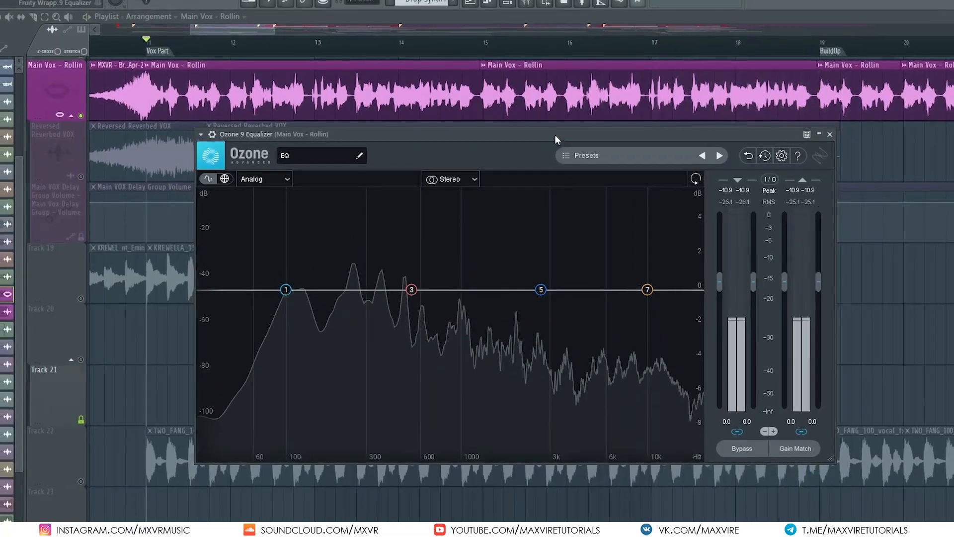
Step: Mute the Main Vox – Rollin track and unmute Track 19, then start playback
drag(604, 145, 733, 145)
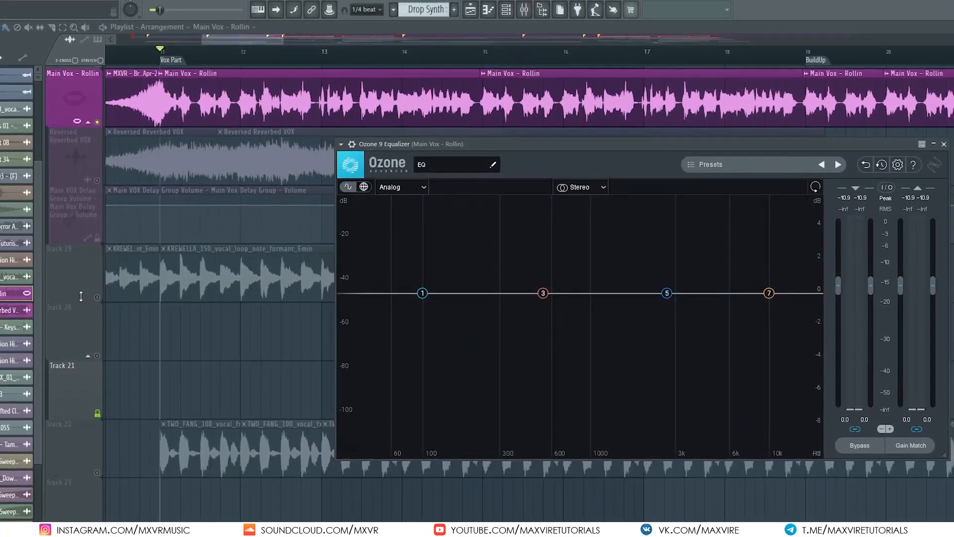
click(93, 298)
click(100, 123)
key(space)
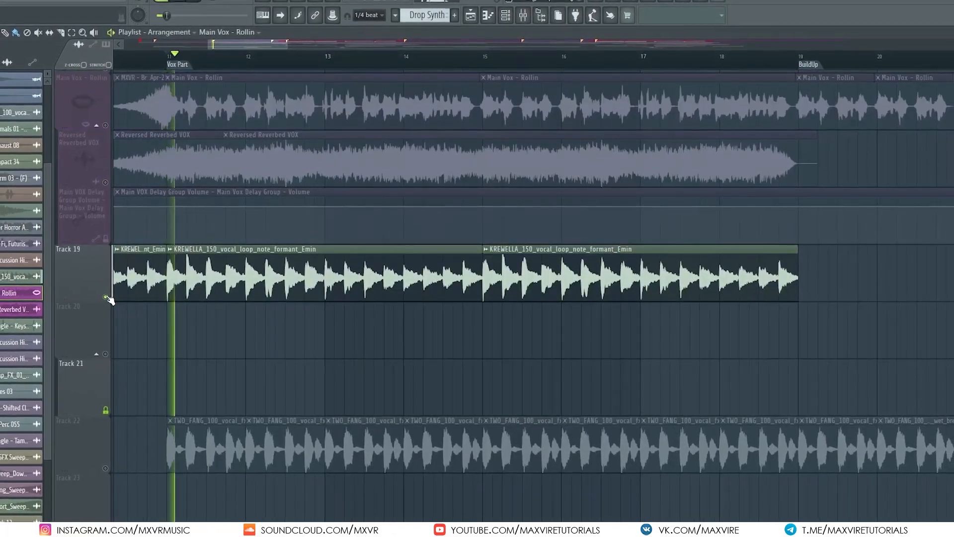
Step: Unmute the Main Vox – Rollin track and play it together with the Track 19 vocal loop
key(space)
click(109, 128)
key(space)
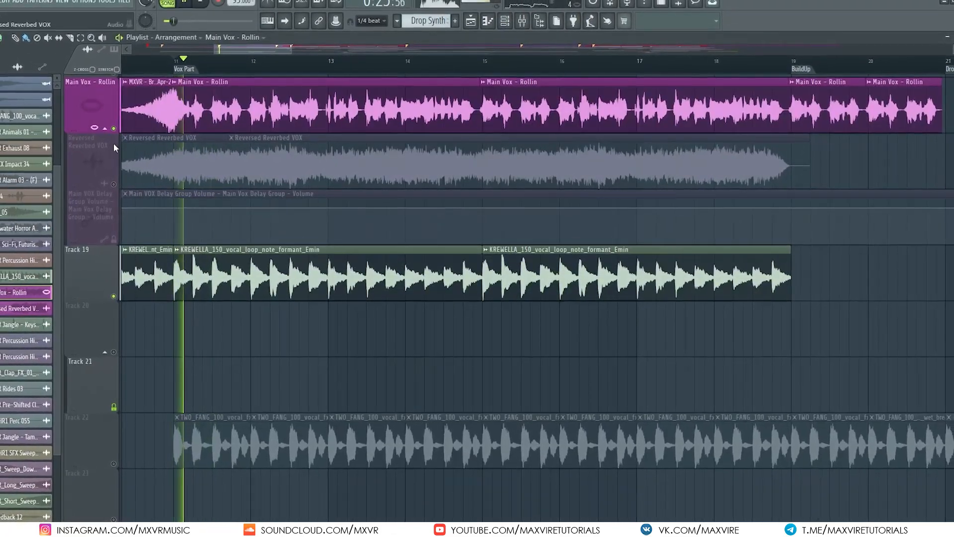
key(space)
Step: Sidechain the Vox BUS channel to the KREWELLA vocal loop's mixer channel
double_click(160, 285)
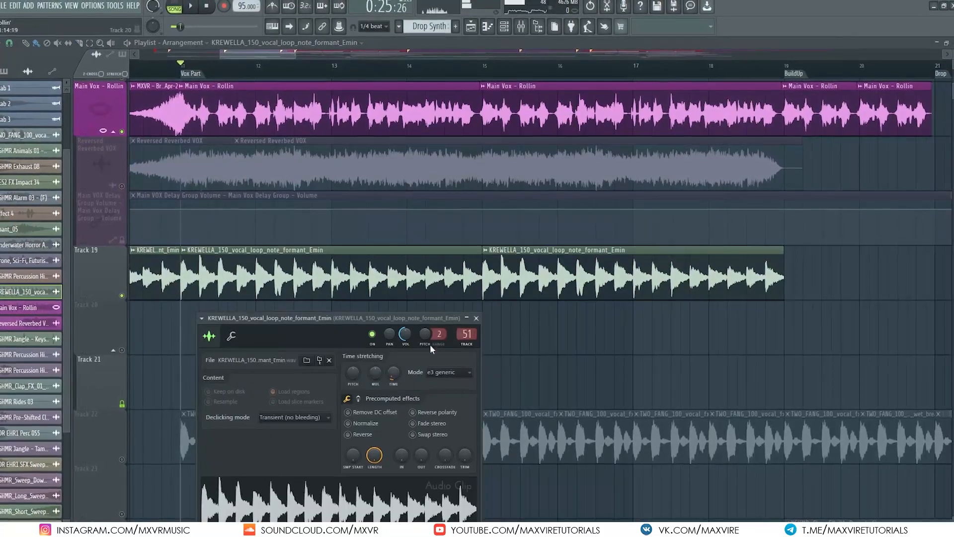
double_click(471, 333)
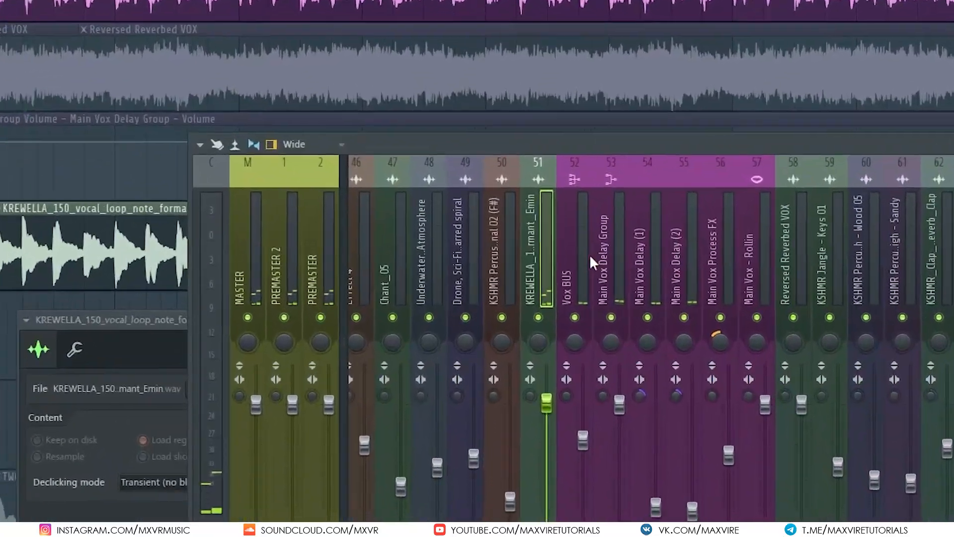
click(670, 278)
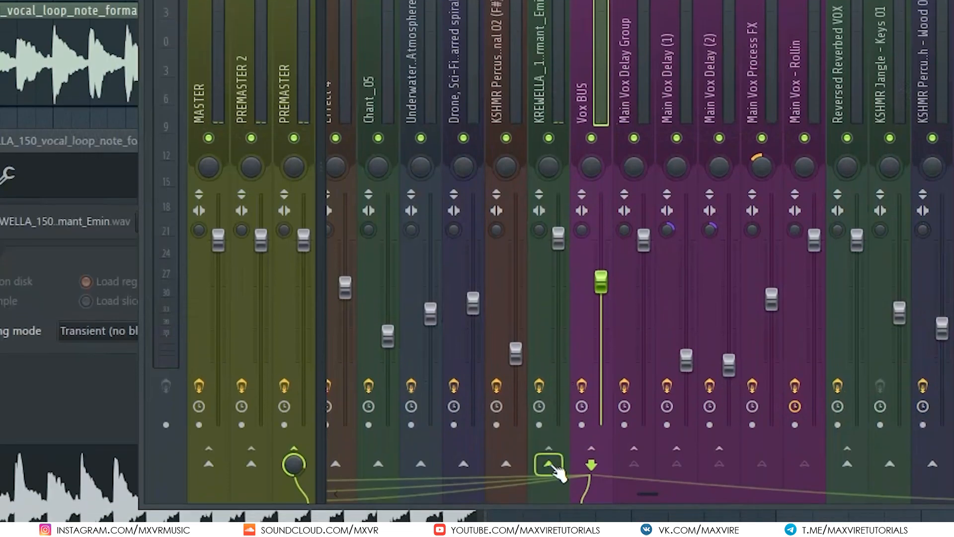
right_click(548, 463)
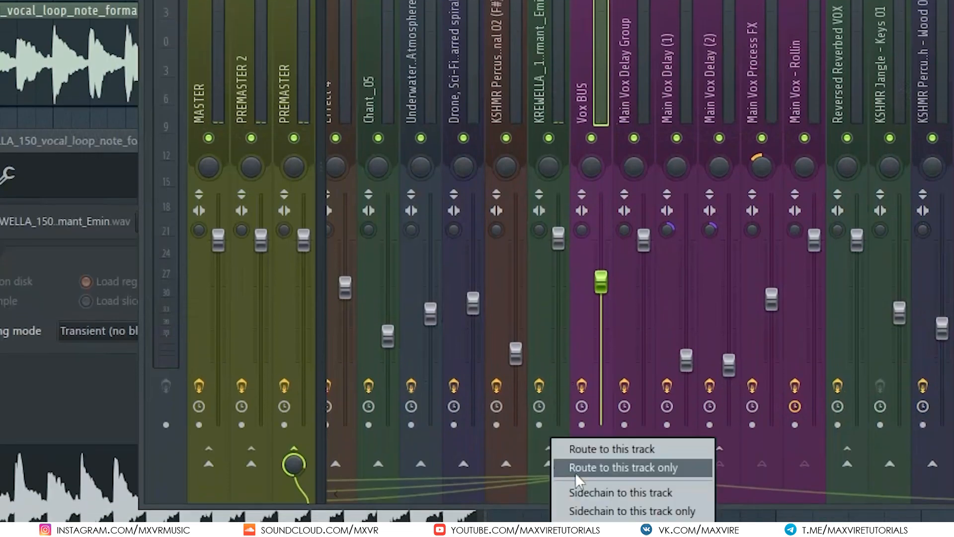
click(613, 489)
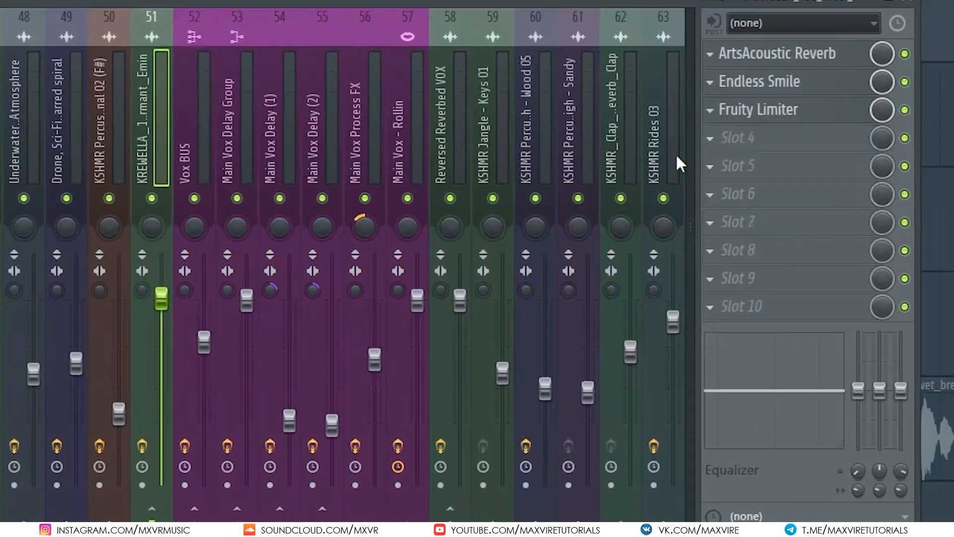
Step: Insert Trackspacer 2.5 into a free effect slot of the KREWELLA vocal loop channel
click(709, 139)
mouse_move(736, 165)
mouse_move(660, 130)
click(601, 180)
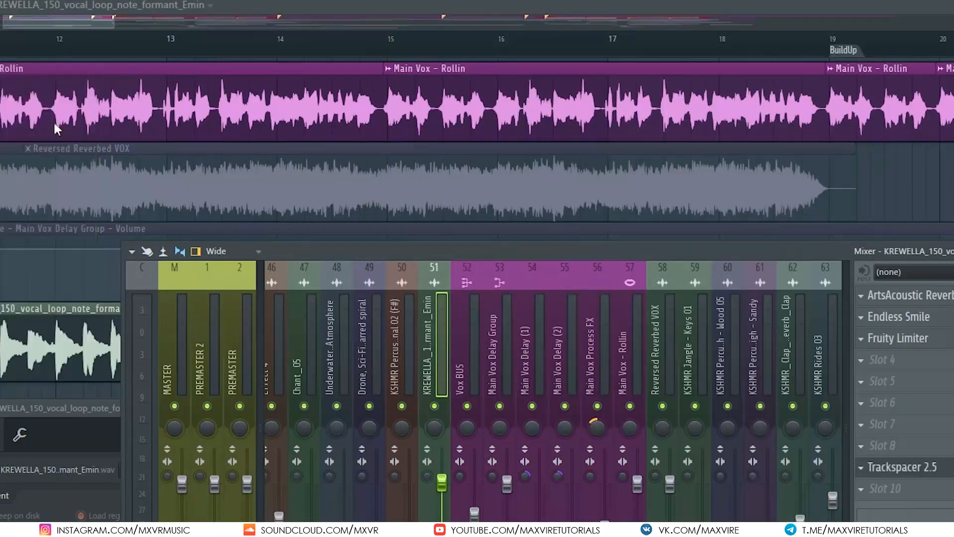
Step: Set Trackspacer's sidechain input to Vox BUS in the plugin wrapper's processing settings
click(162, 151)
click(299, 218)
click(317, 249)
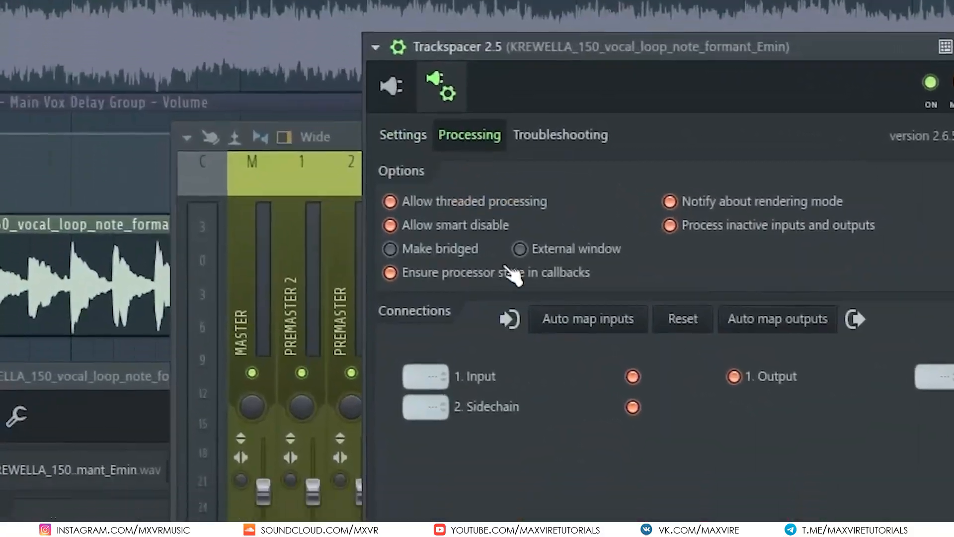
click(425, 407)
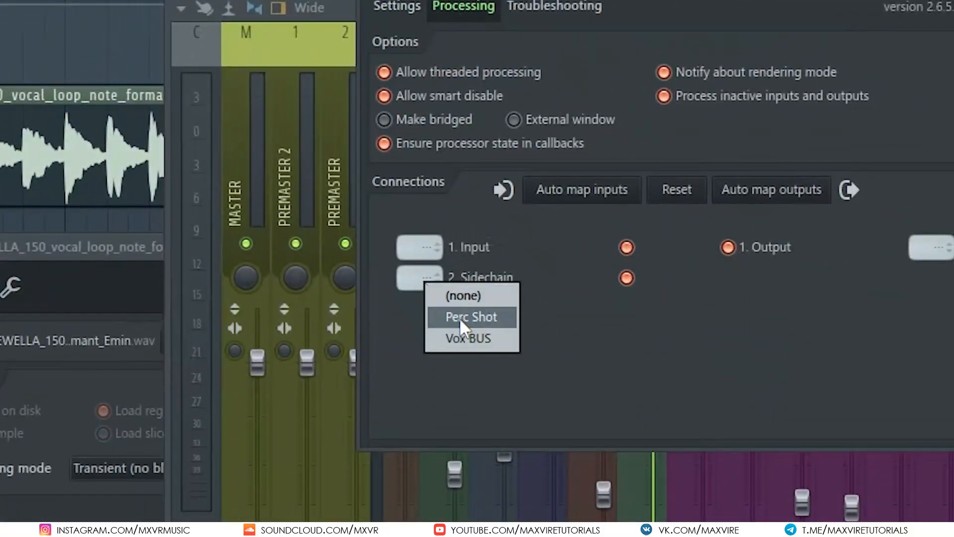
click(482, 341)
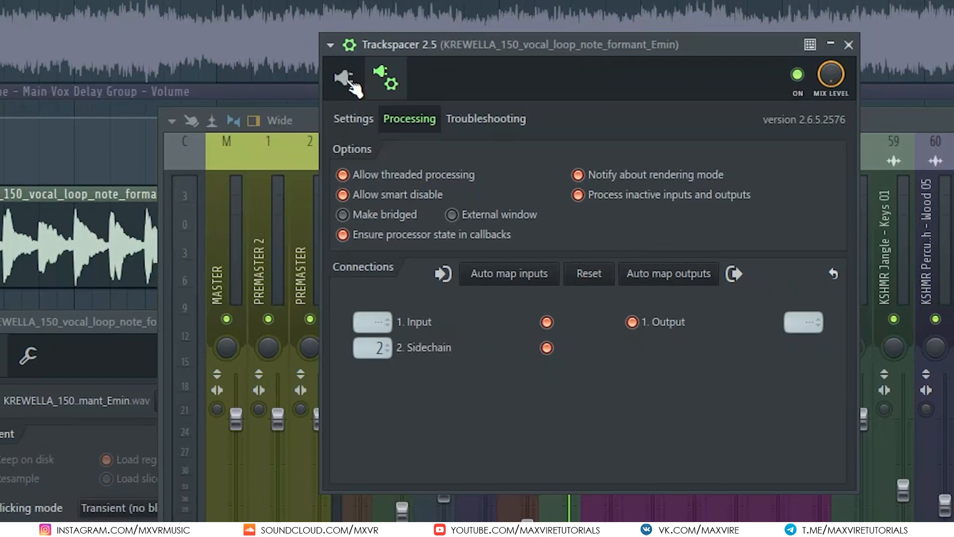
click(348, 79)
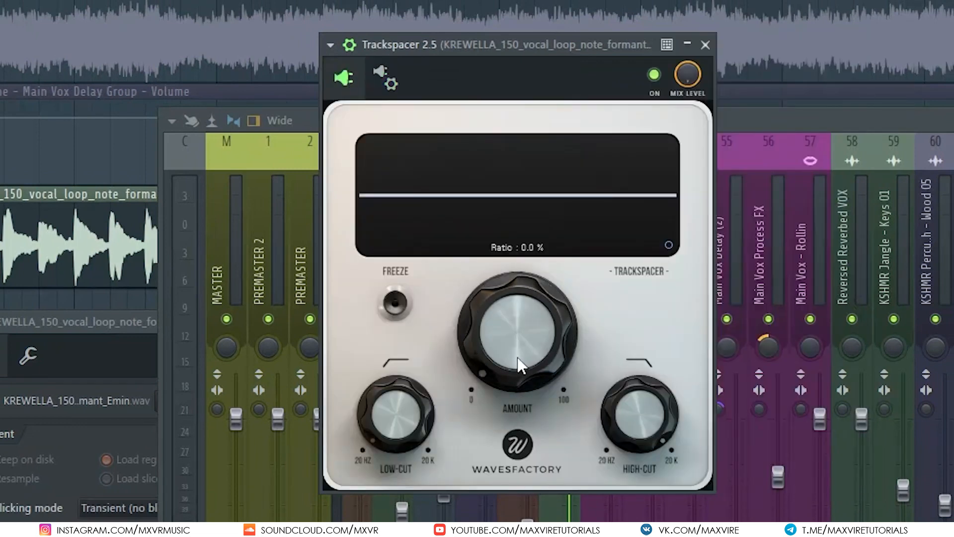
Step: Play the track and tune Trackspacer's amount, raise its low-cut and lower its high-cut to about 5477 Hz, then close it
key(space)
drag(511, 324, 512, 295)
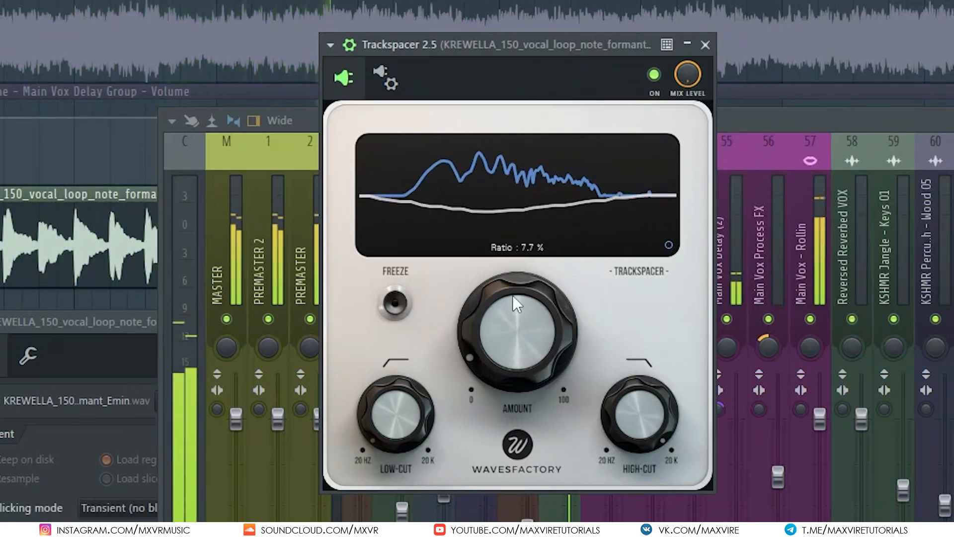
drag(407, 373, 410, 241)
drag(651, 441, 642, 485)
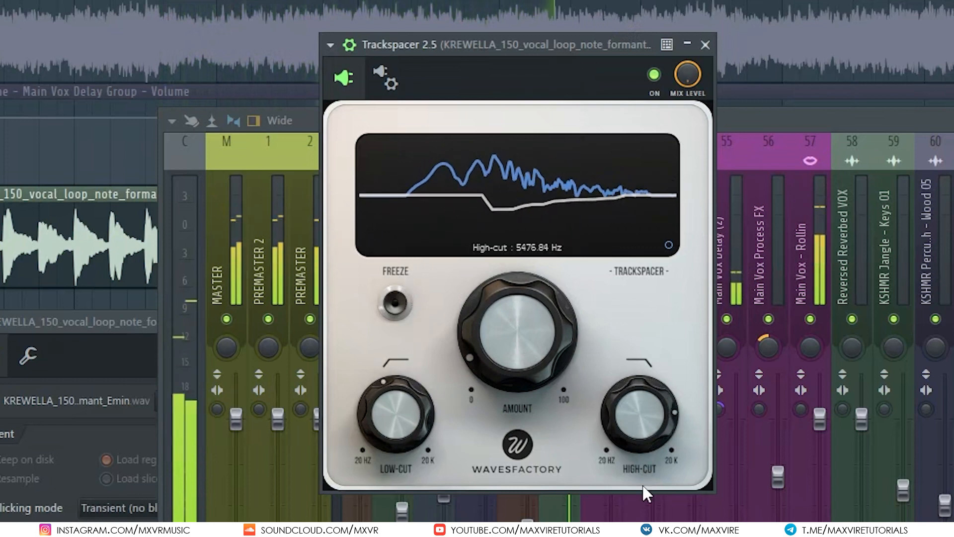
drag(508, 351, 514, 309)
click(705, 45)
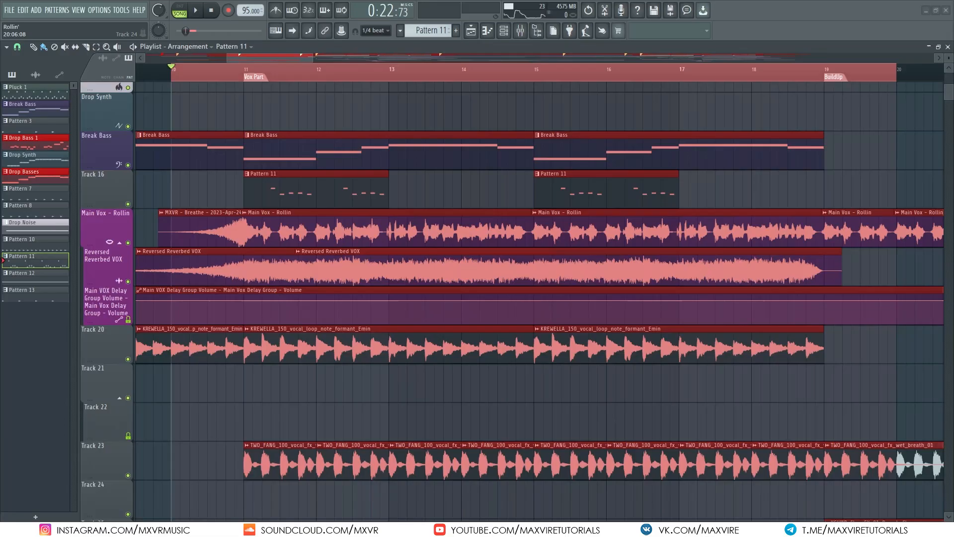
Step: Play the arrangement, then examine the Trackspacer effect chains on the Perc Shot and TWO_FANG mixer channels against Vox BUS
key(space)
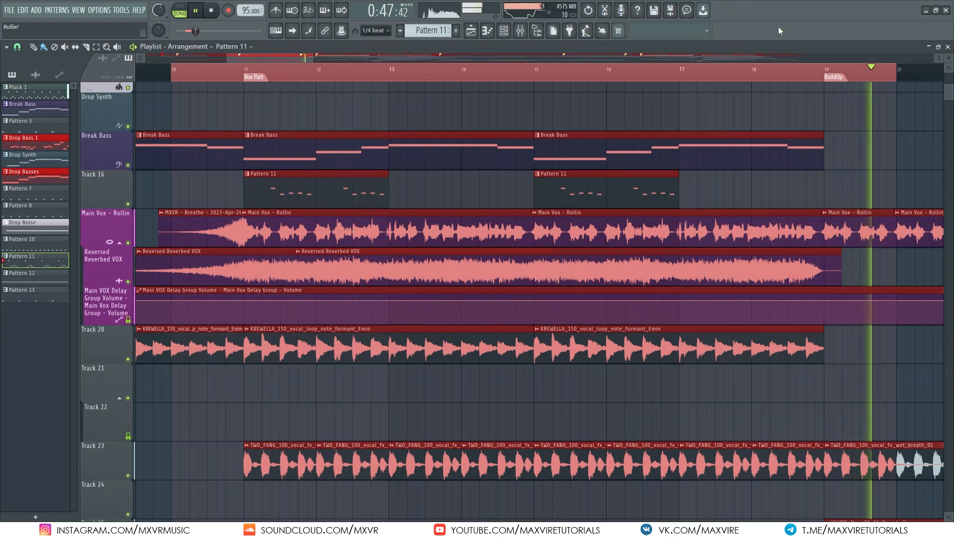
key(space)
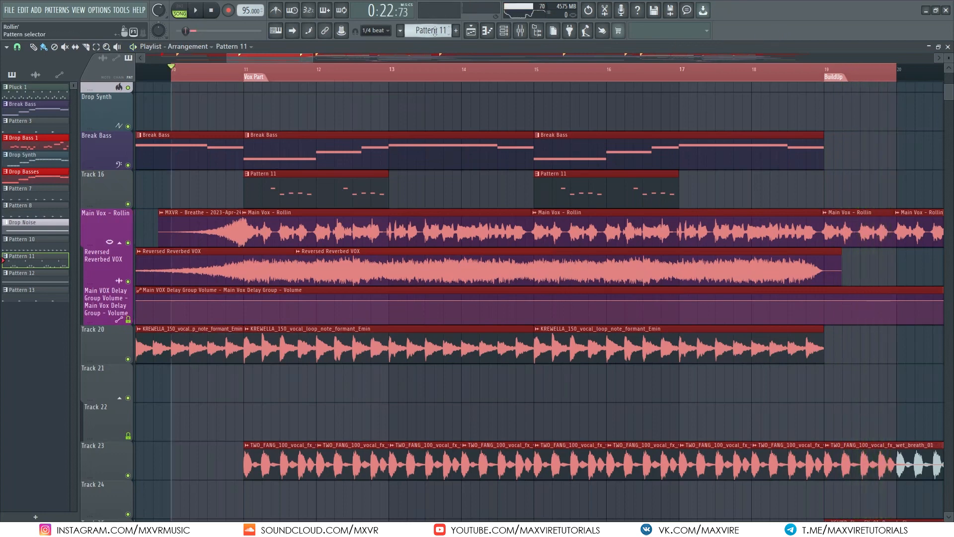
click(520, 31)
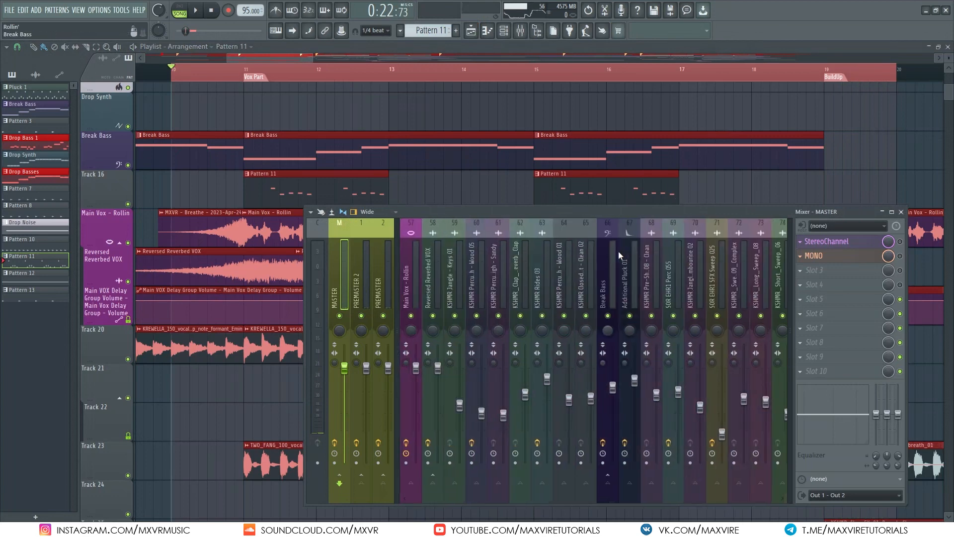
click(429, 276)
scroll(451, 276, up, 5)
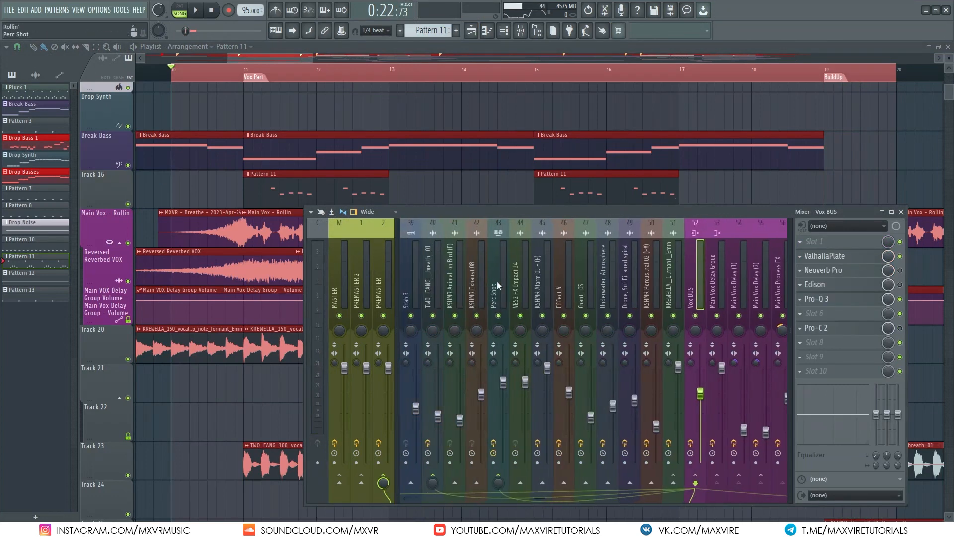
click(559, 275)
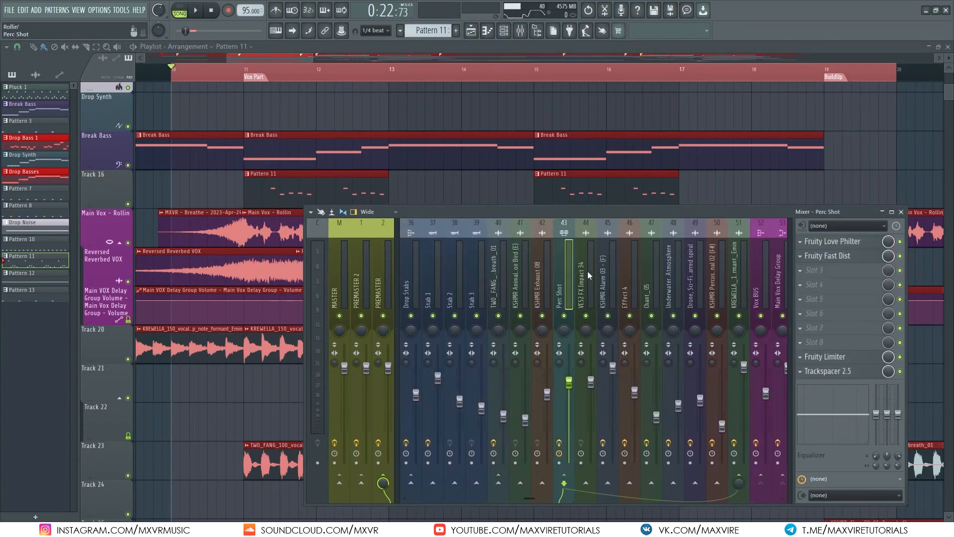
click(764, 268)
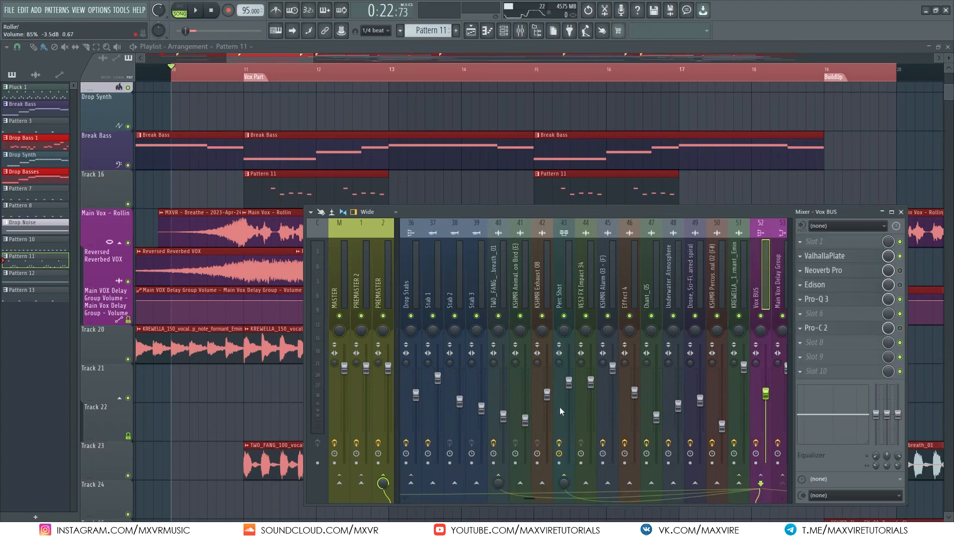
click(568, 285)
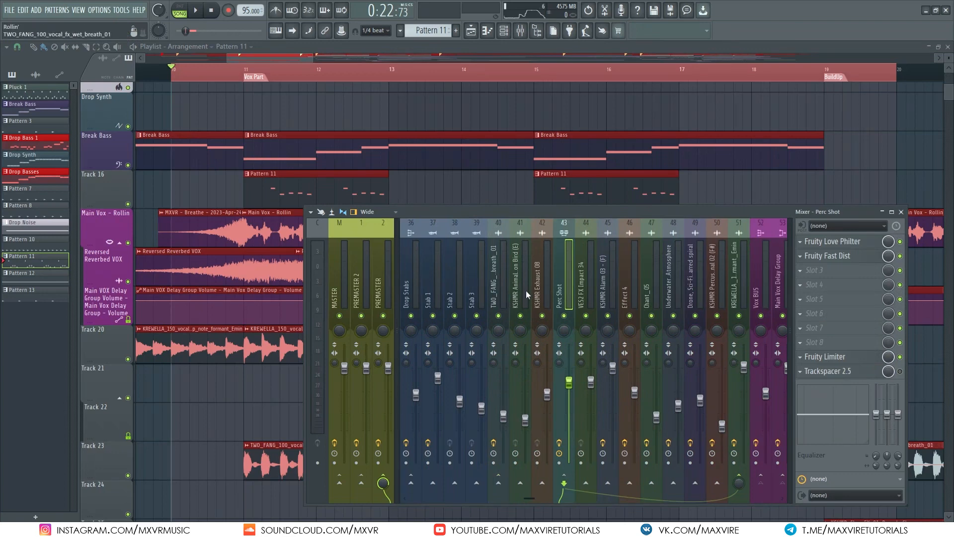
click(763, 267)
click(497, 308)
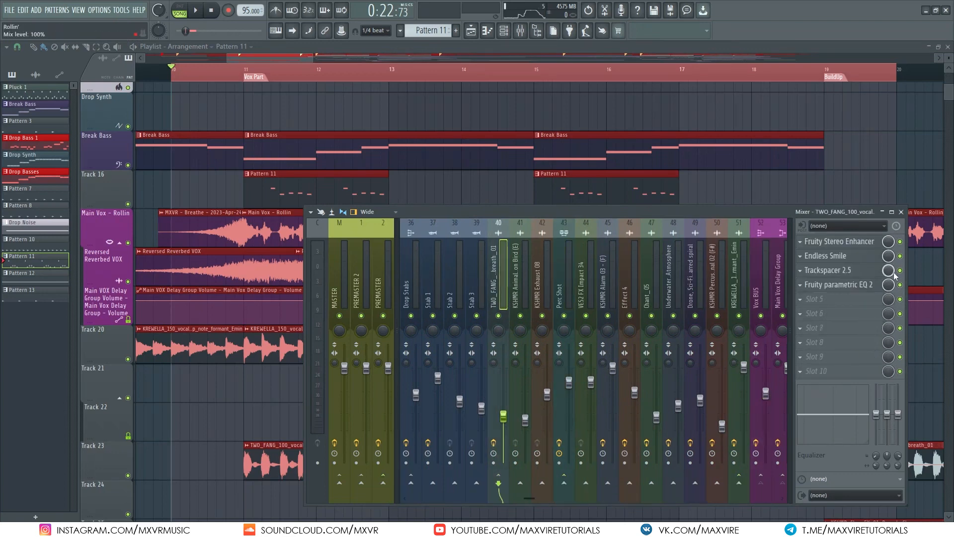
click(768, 268)
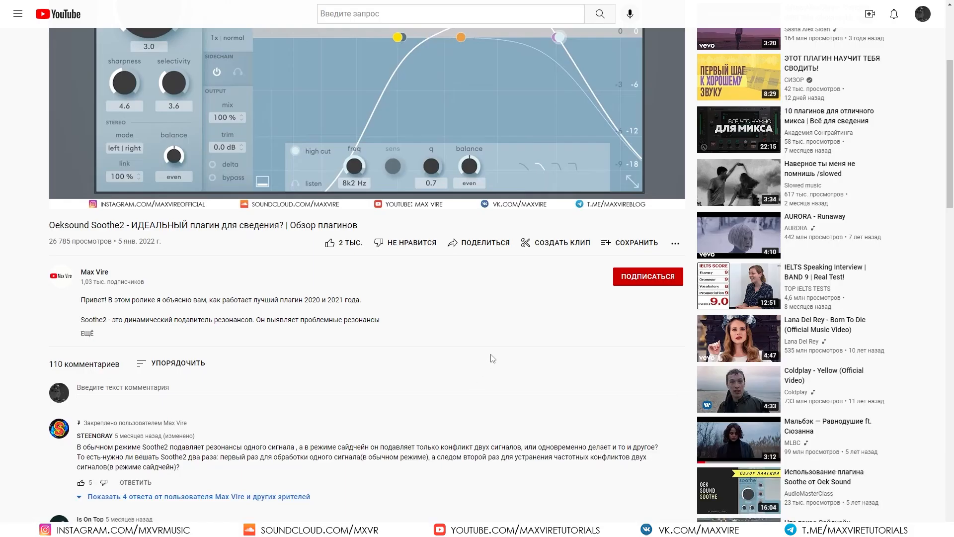
Step: Switch to YouTube and subscribe to the Max Vire channel, then like the video
click(616, 284)
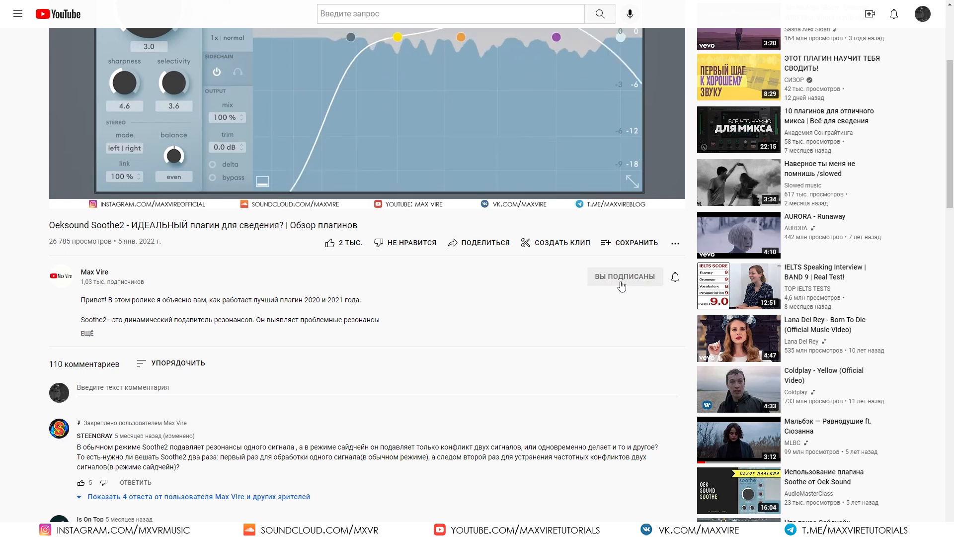
click(347, 246)
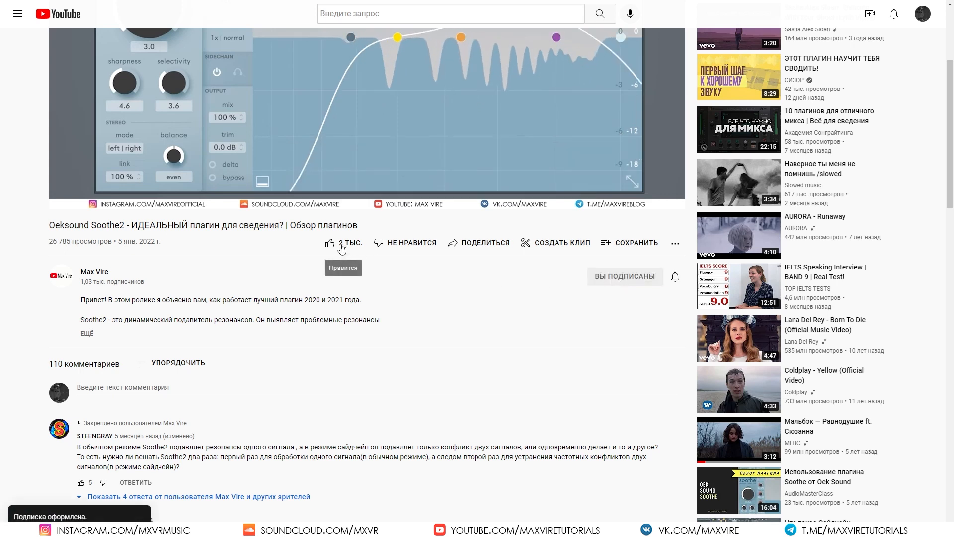